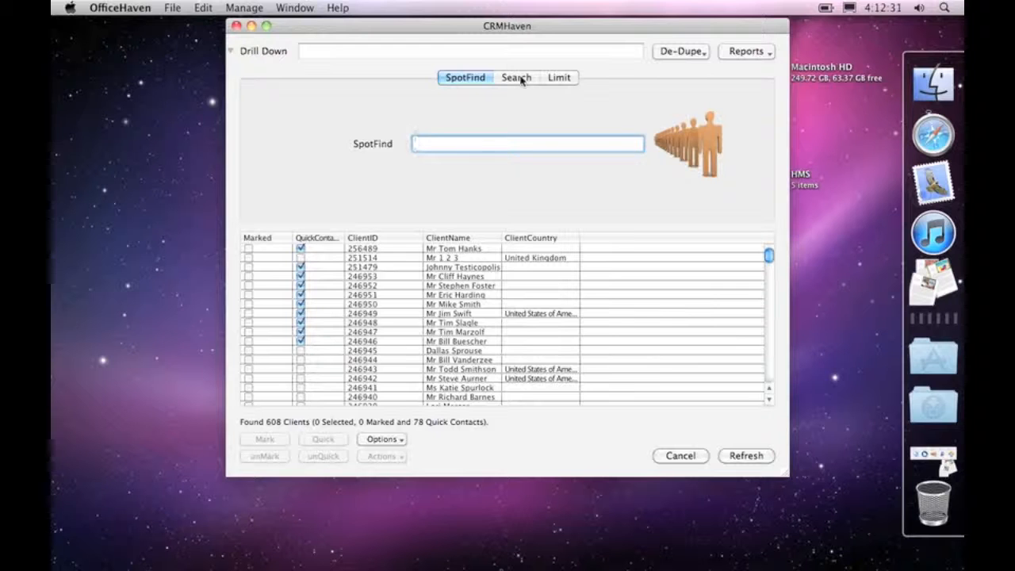
Switch to the multi-condition client search and look over the value fields of its conditions.
{"action": "left_click", "coordinate": [516, 77]}
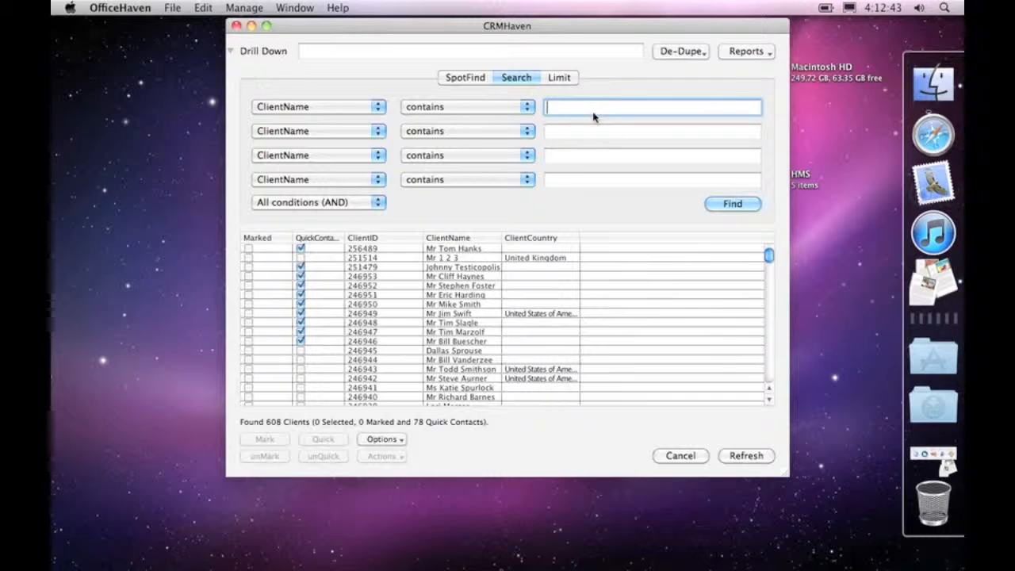
{"action": "left_click", "coordinate": [560, 181]}
{"action": "left_click", "coordinate": [552, 158]}
{"action": "left_click", "coordinate": [562, 108]}
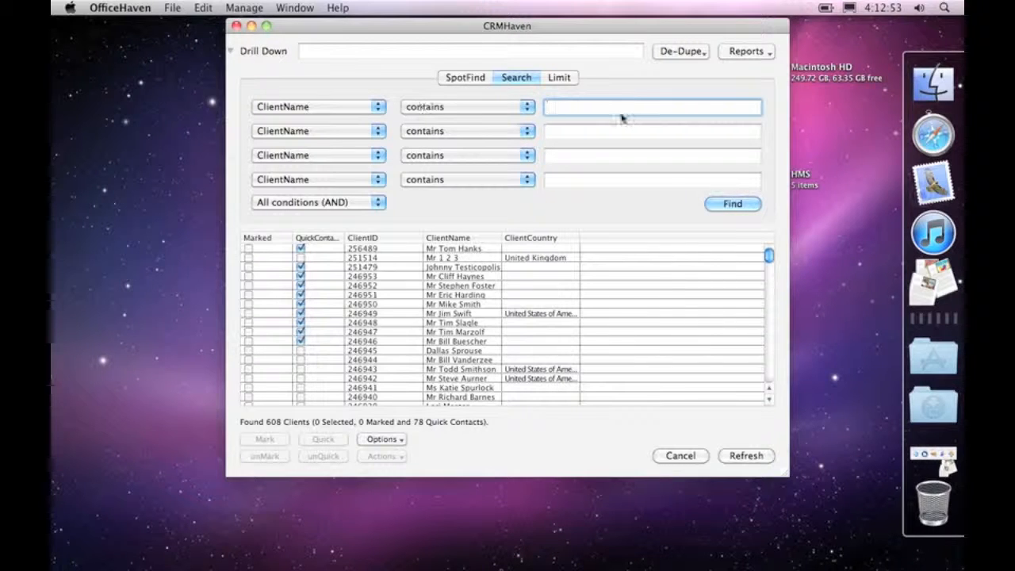
{"action": "left_click", "coordinate": [552, 133]}
{"action": "left_click", "coordinate": [570, 107]}
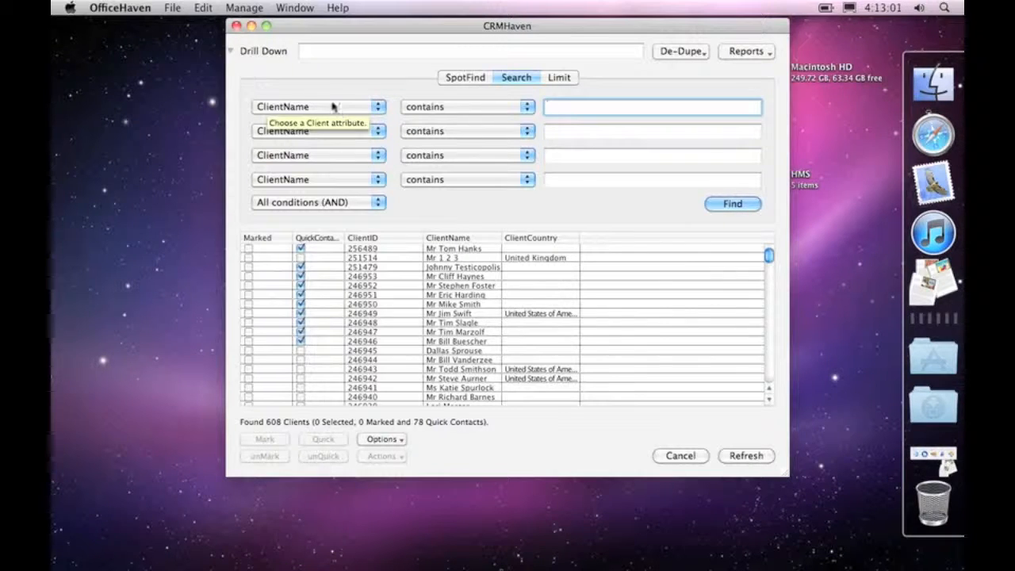
Review the client attributes and the comparison operators available for the first search condition.
{"action": "left_click", "coordinate": [282, 107]}
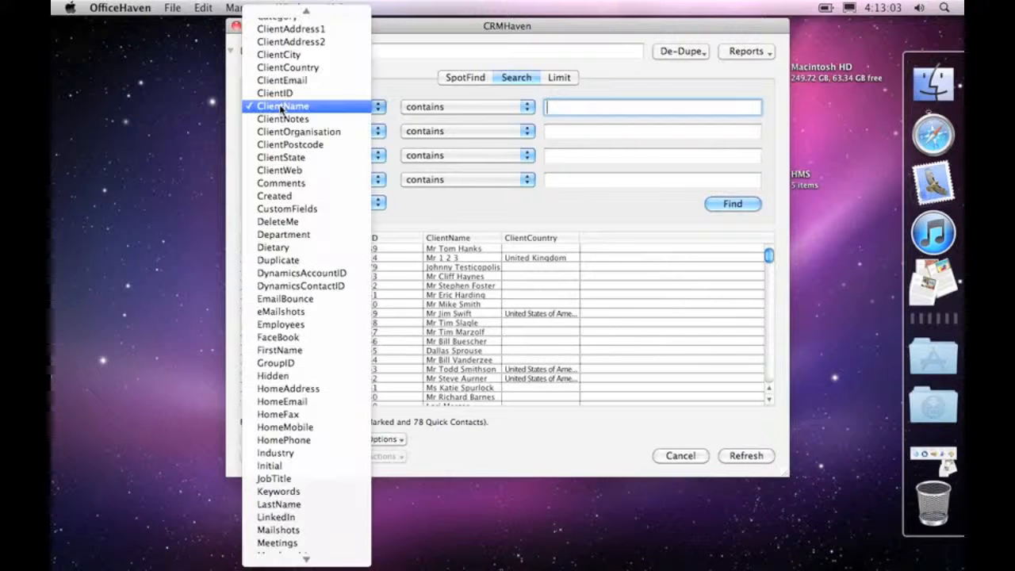
{"action": "mouse_move", "coordinate": [276, 16]}
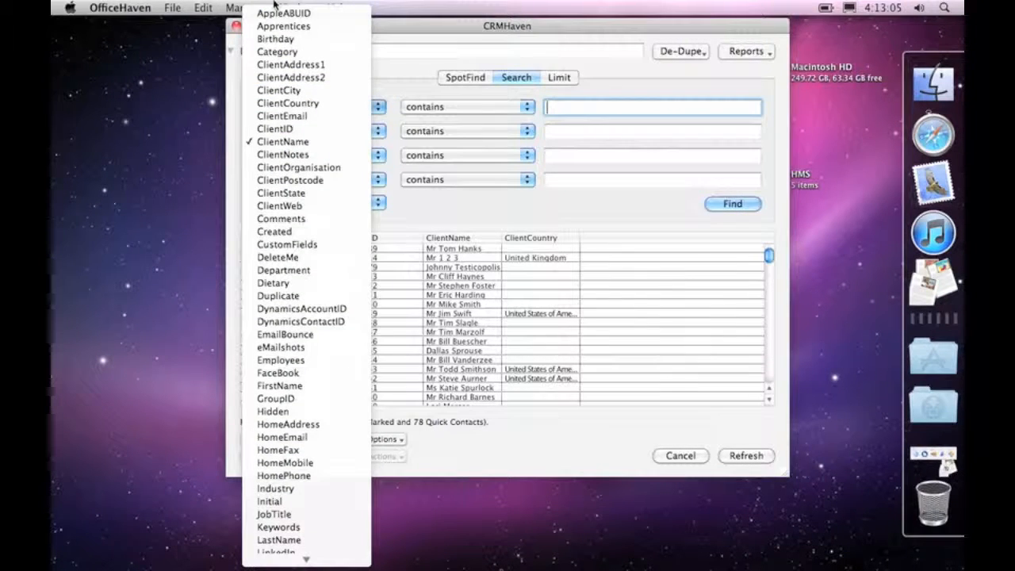
{"action": "mouse_move", "coordinate": [294, 560]}
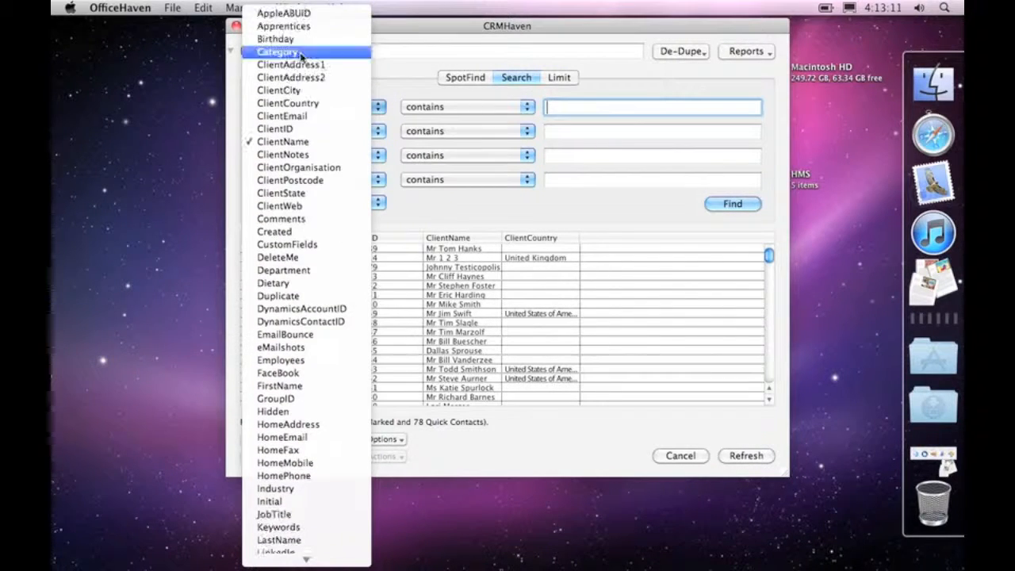
{"action": "left_click", "coordinate": [426, 62]}
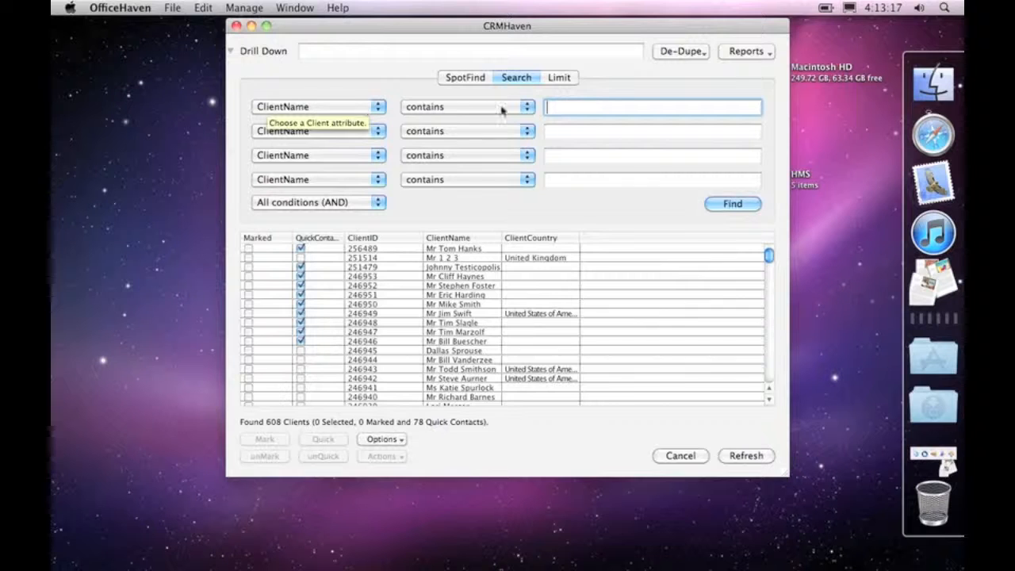
{"action": "left_click", "coordinate": [442, 110]}
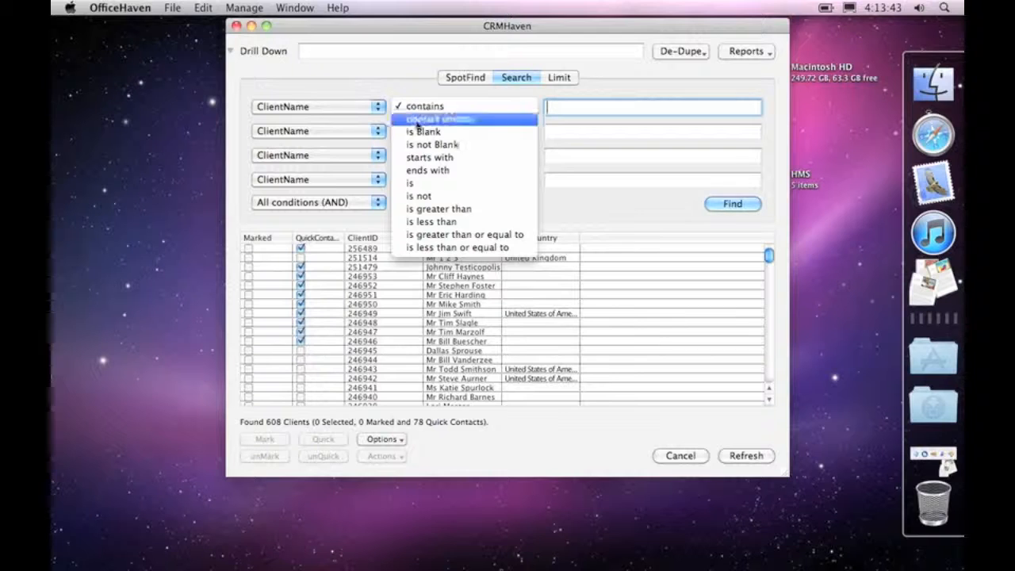
{"action": "left_click", "coordinate": [396, 89]}
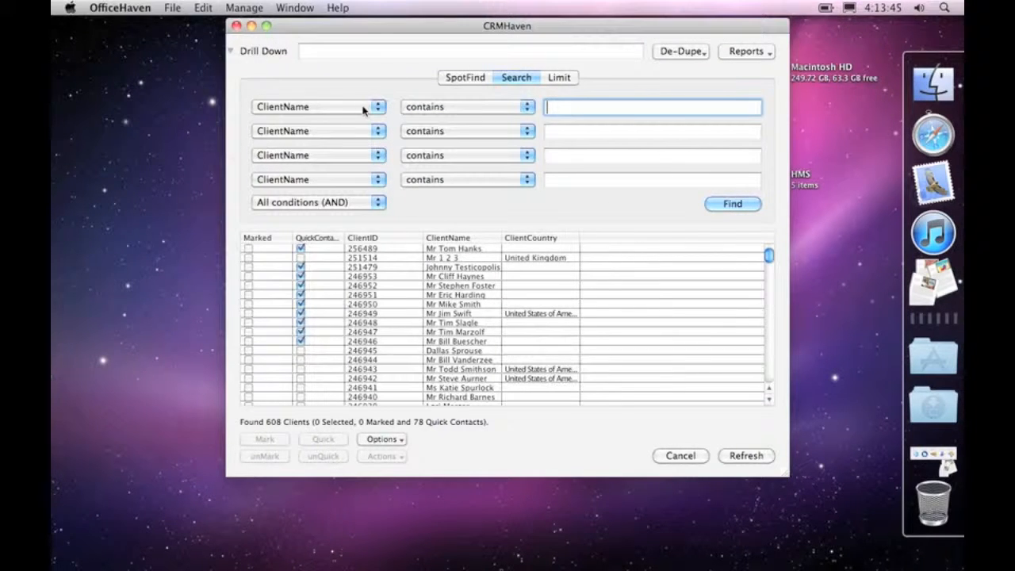
Set the first condition's attribute to ClientID and review the comparison operators offered for it.
{"action": "left_click", "coordinate": [357, 109]}
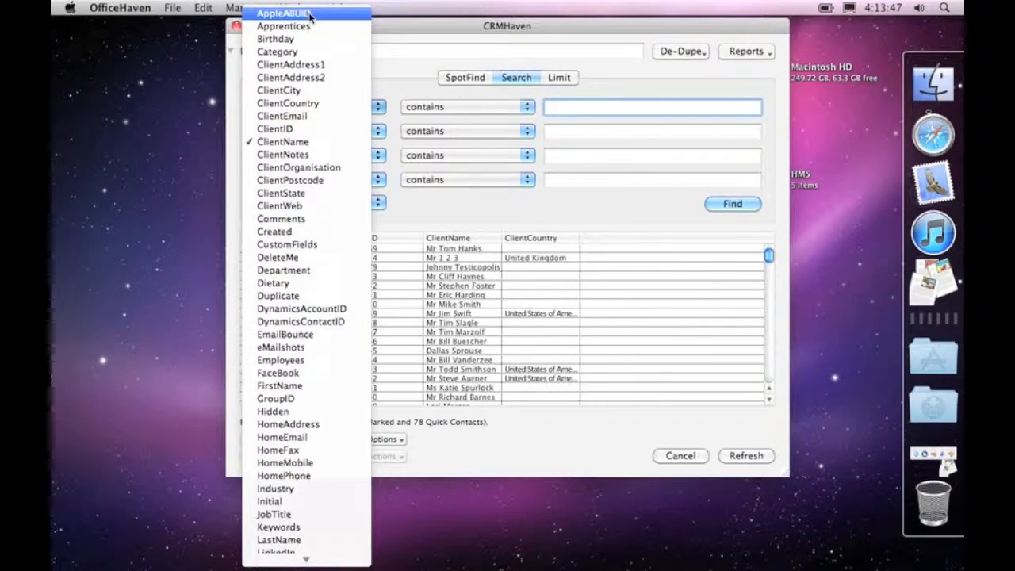
{"action": "left_click", "coordinate": [286, 130]}
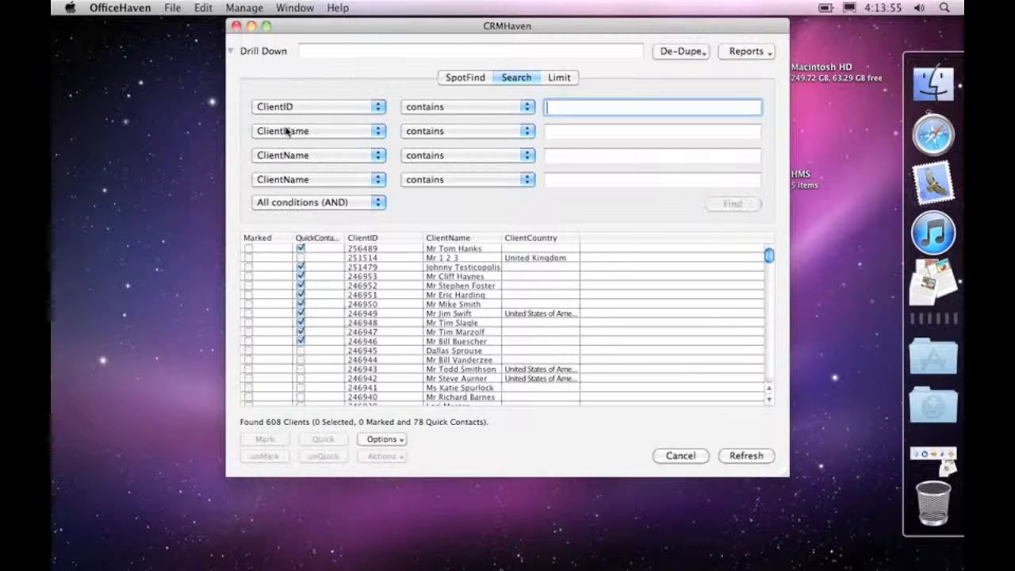
{"action": "left_click", "coordinate": [455, 108]}
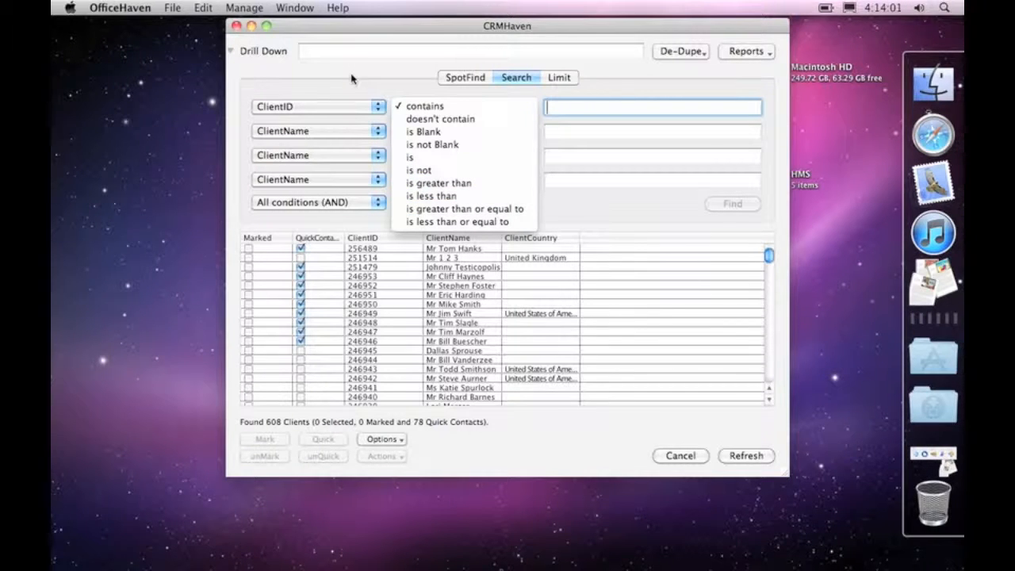
{"action": "left_click", "coordinate": [351, 104]}
Try Created and Hidden as the first condition's attribute and review the comparison operators offered for Hidden.
{"action": "left_click", "coordinate": [346, 105]}
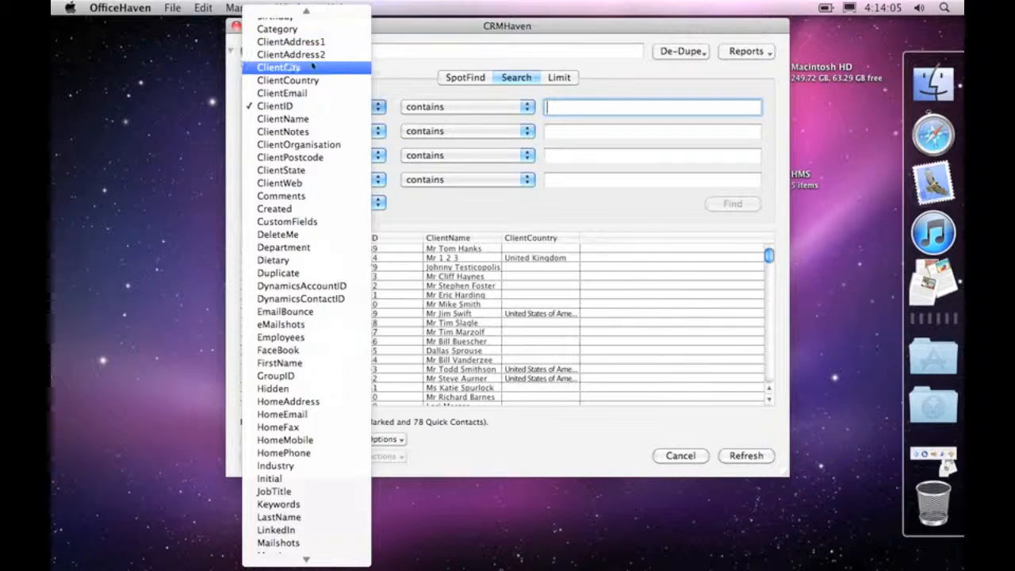
{"action": "left_click", "coordinate": [319, 209]}
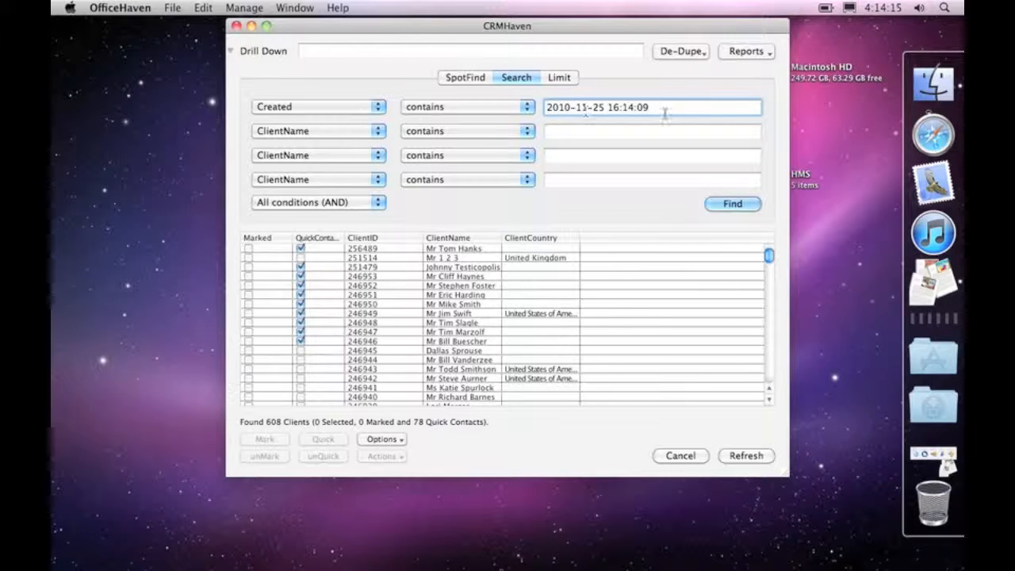
{"action": "left_click", "coordinate": [317, 106]}
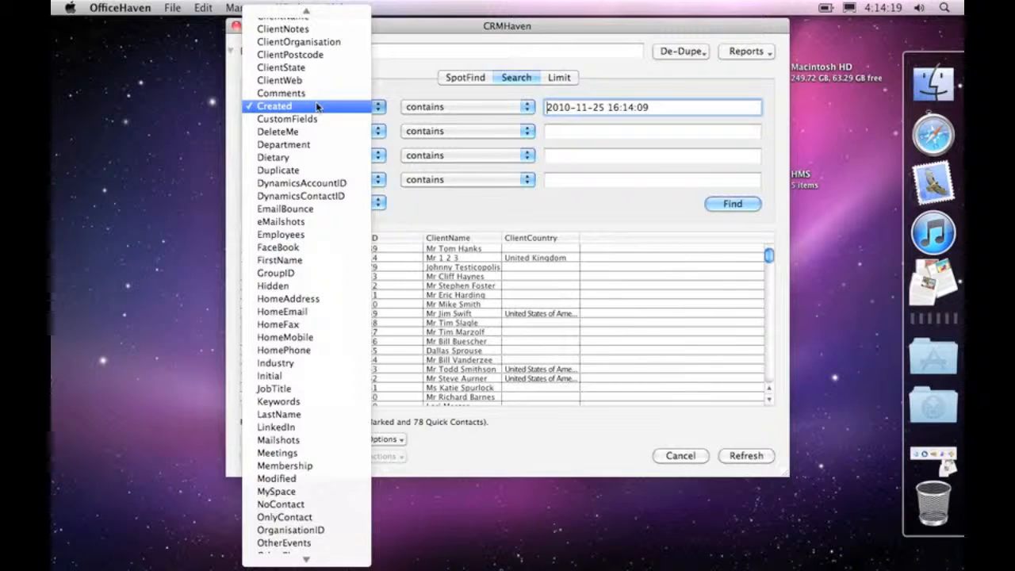
{"action": "left_click", "coordinate": [313, 287]}
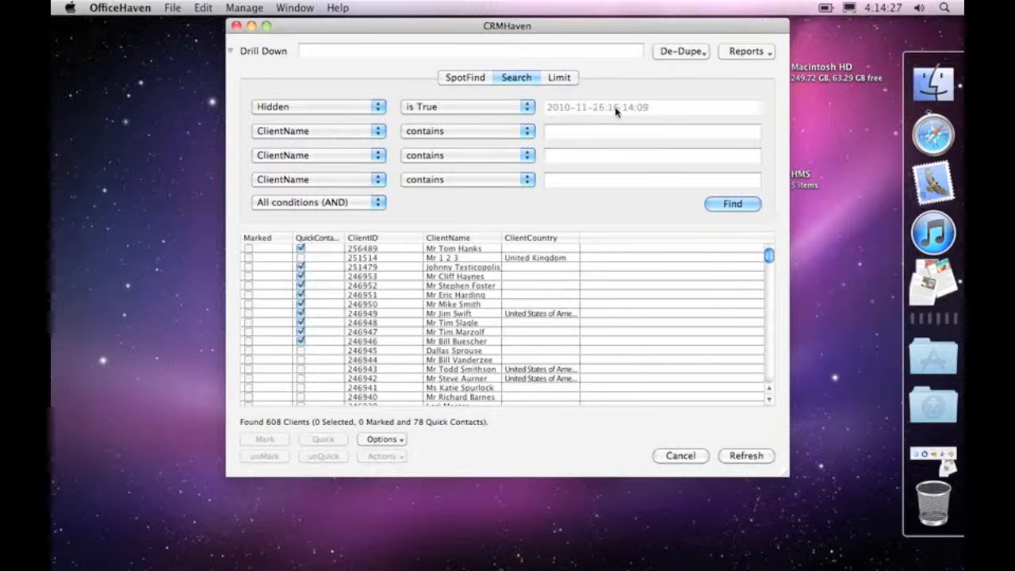
{"action": "left_click", "coordinate": [452, 109]}
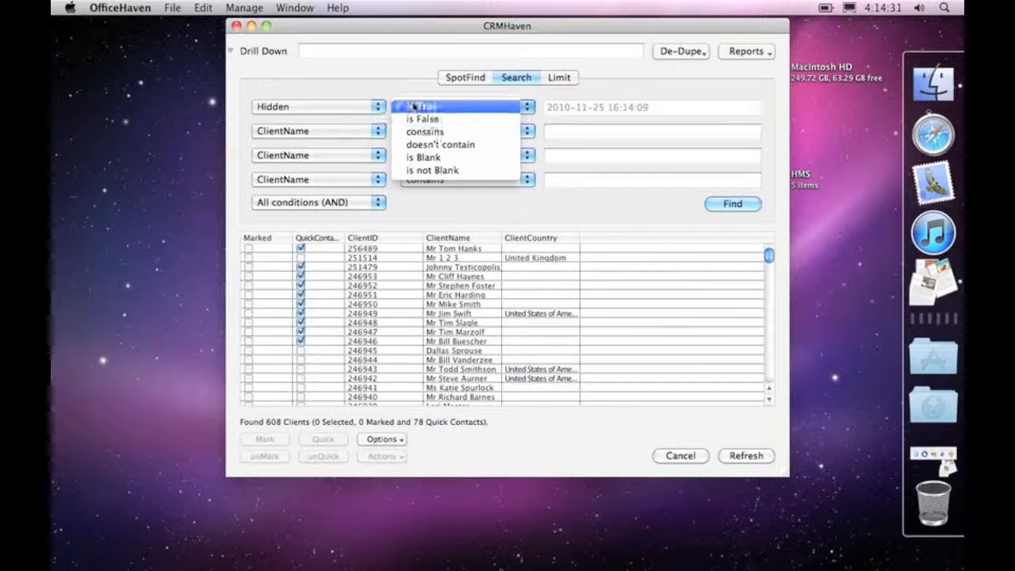
{"action": "left_click", "coordinate": [437, 97]}
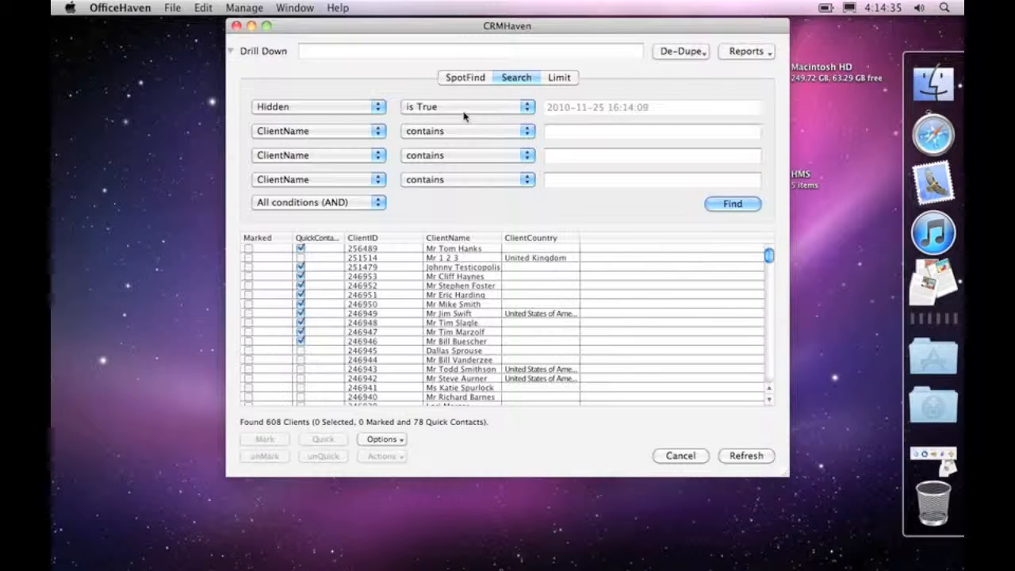
Set the first condition's attribute to ClientCountry and clear the leftover date from its value.
{"action": "left_click", "coordinate": [356, 107]}
{"action": "scroll", "coordinate": [337, 79], "scroll_direction": "up", "scroll_amount": 5}
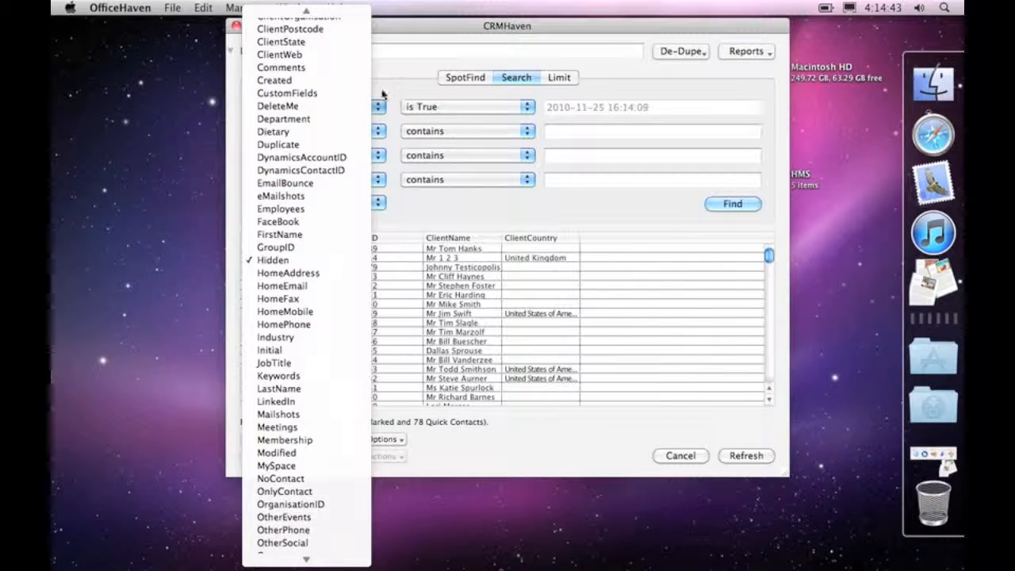
{"action": "mouse_move", "coordinate": [306, 8]}
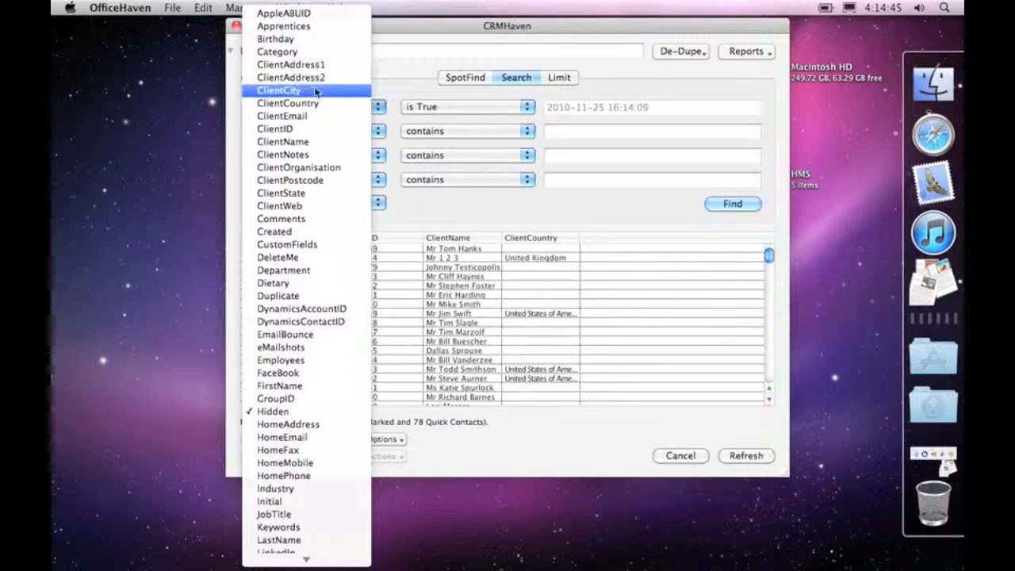
{"action": "left_click", "coordinate": [315, 103]}
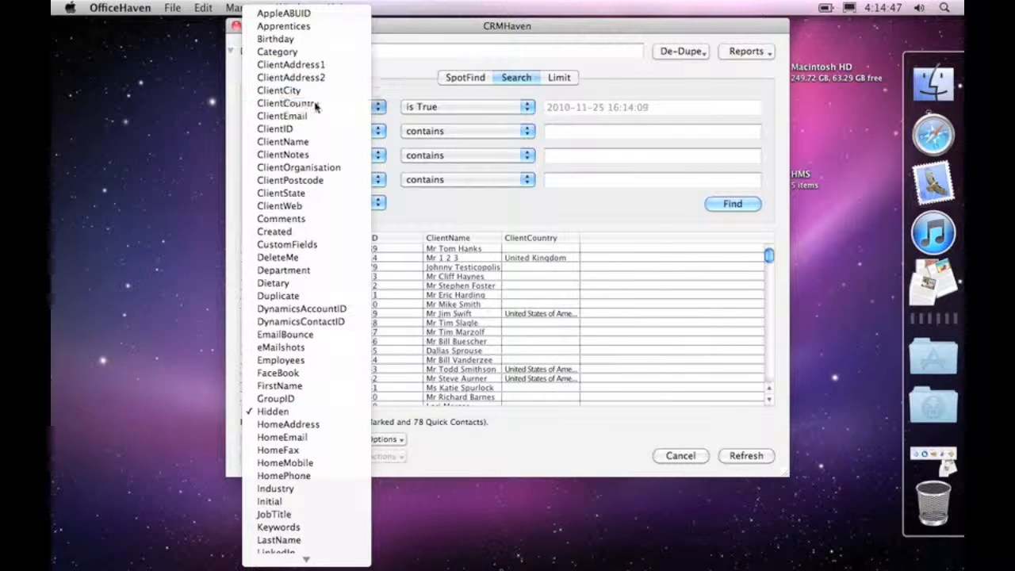
{"action": "left_click", "coordinate": [674, 108]}
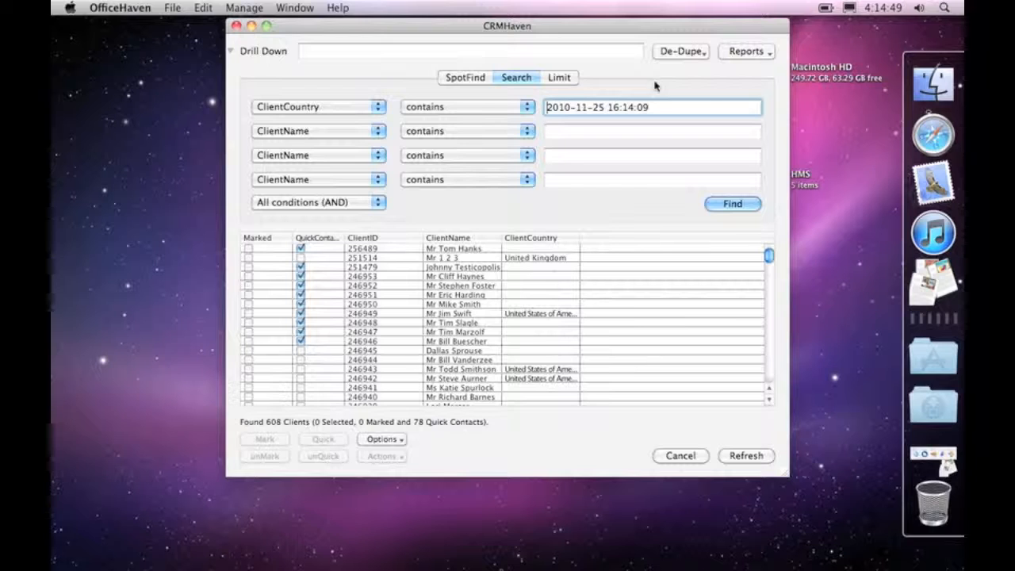
{"action": "key", "text": "super+a"}
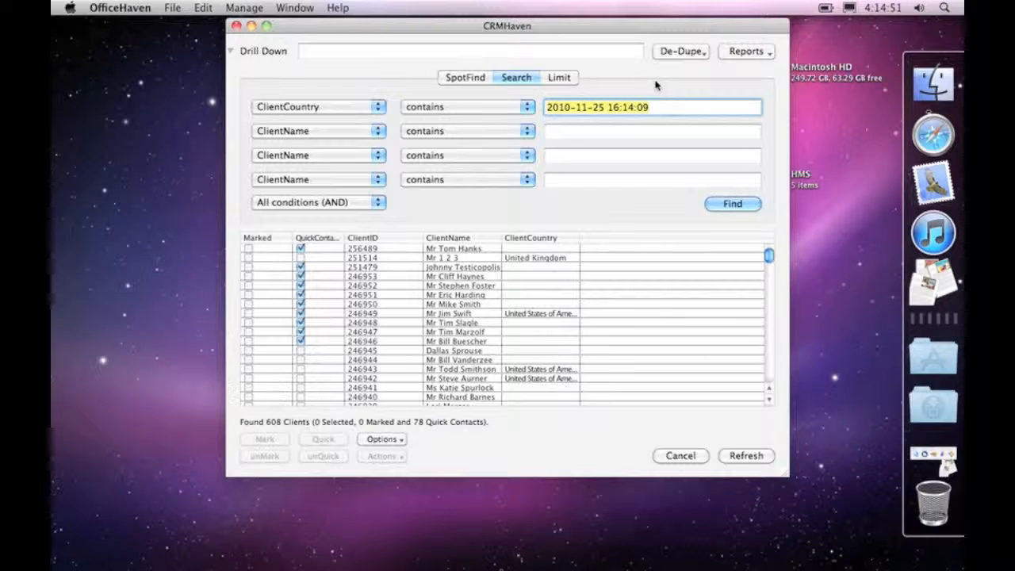
{"action": "key", "text": "BackSpace"}
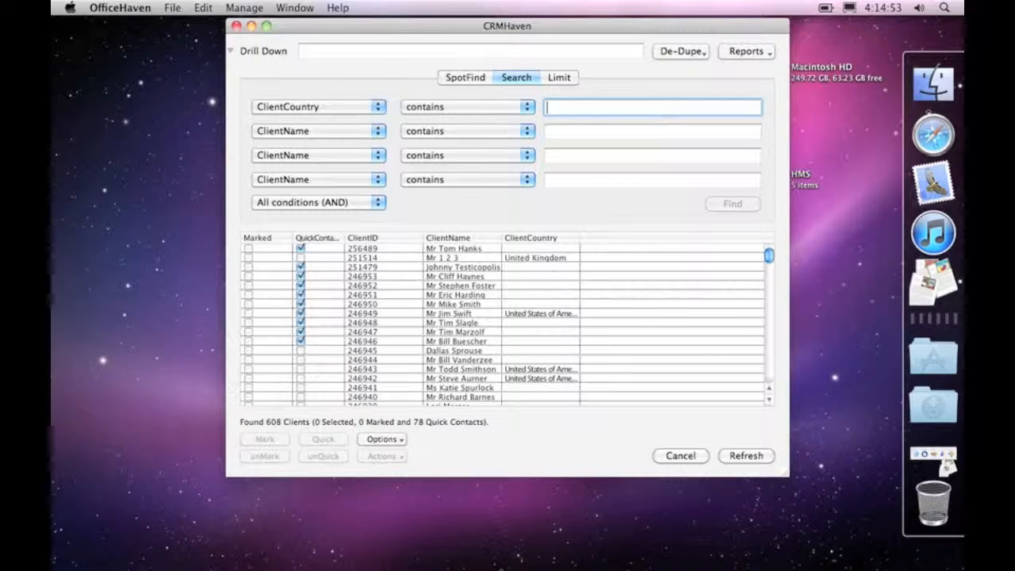
Find clients whose ClientCountry contains "america" and widen the ClientCountry column in the results.
{"action": "type", "text": "america"}
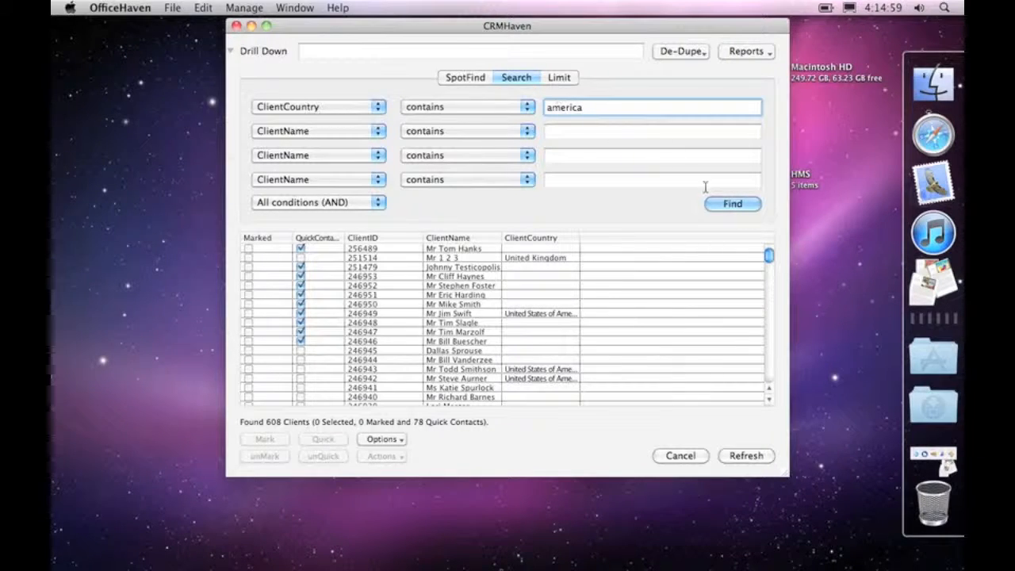
{"action": "left_click", "coordinate": [732, 204]}
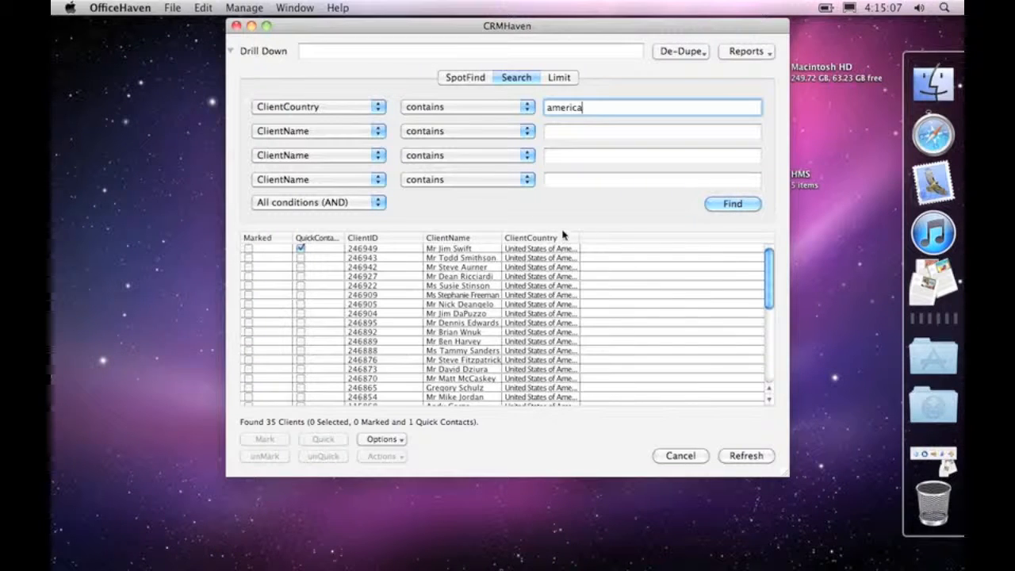
{"action": "left_click_drag", "start_coordinate": [580, 237], "coordinate": [629, 237]}
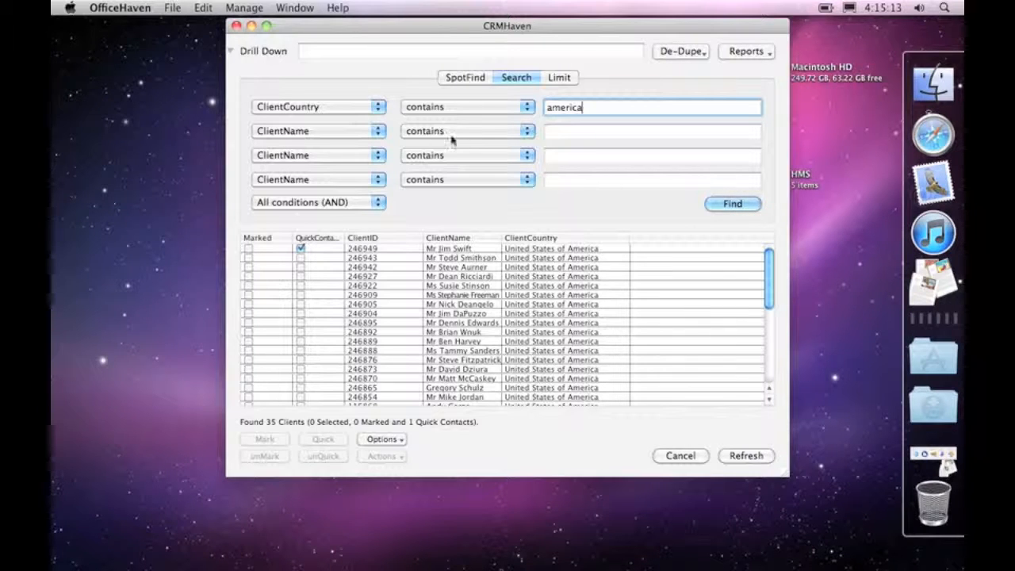
Add a second condition, ClientCountry contains "england", and run the search with all conditions required.
{"action": "left_click", "coordinate": [330, 131]}
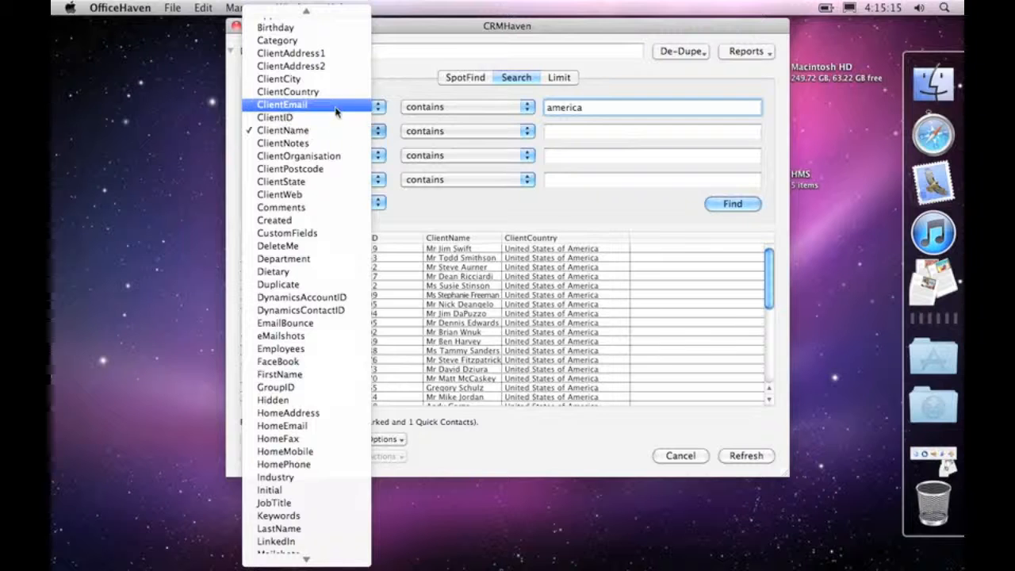
{"action": "left_click", "coordinate": [336, 96]}
{"action": "left_click", "coordinate": [595, 133]}
{"action": "type", "text": "england"}
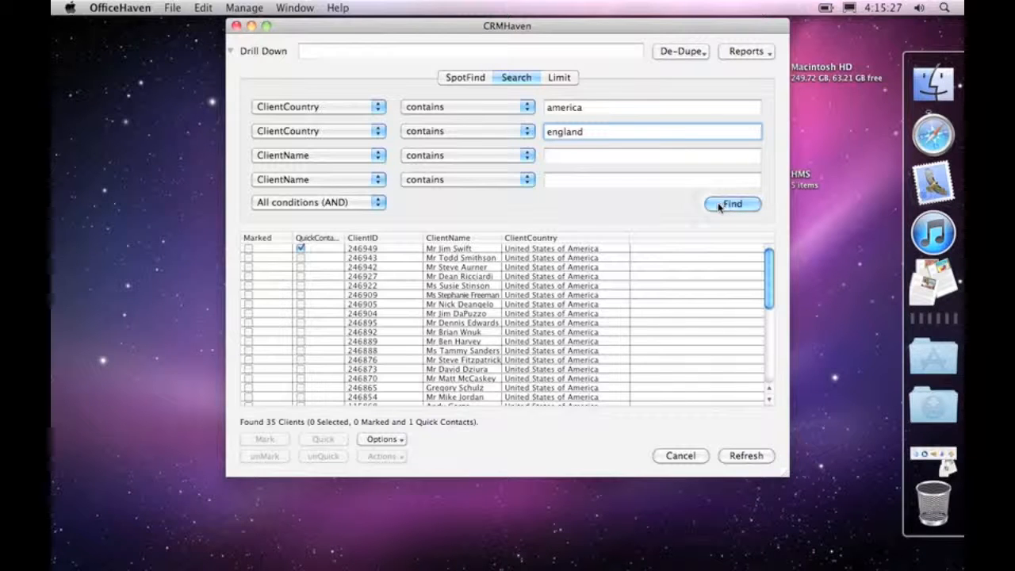
{"action": "key", "text": "Return"}
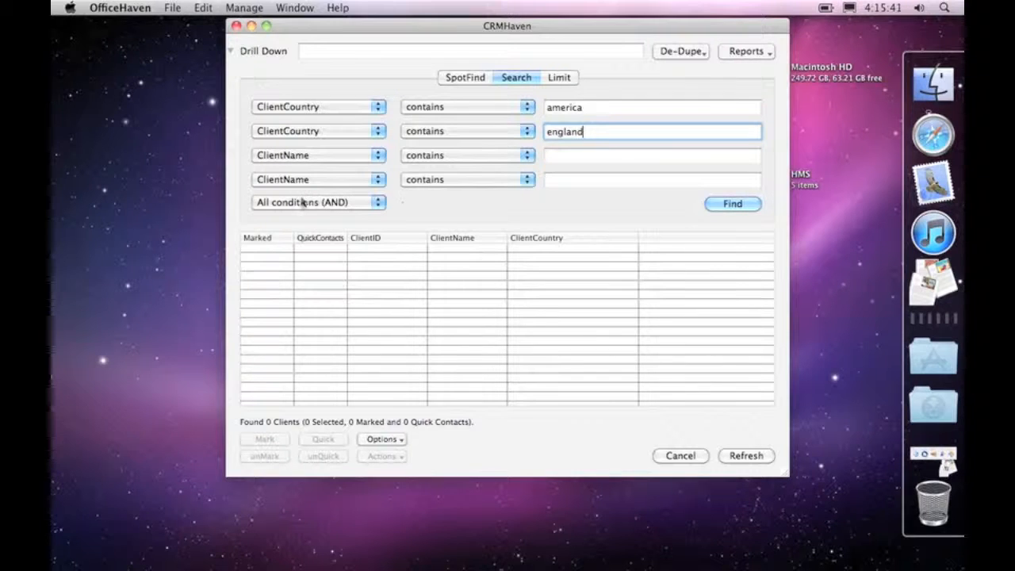
Change the matching rule to Any condition (OR) and run the two-country search again.
{"action": "left_click", "coordinate": [345, 203]}
{"action": "left_click", "coordinate": [475, 214]}
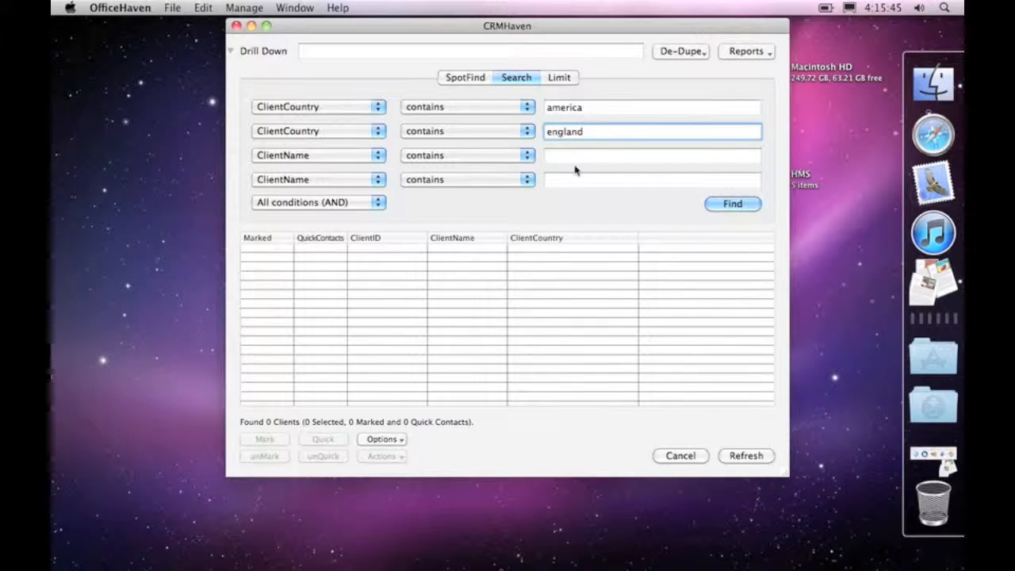
{"action": "left_click", "coordinate": [367, 205]}
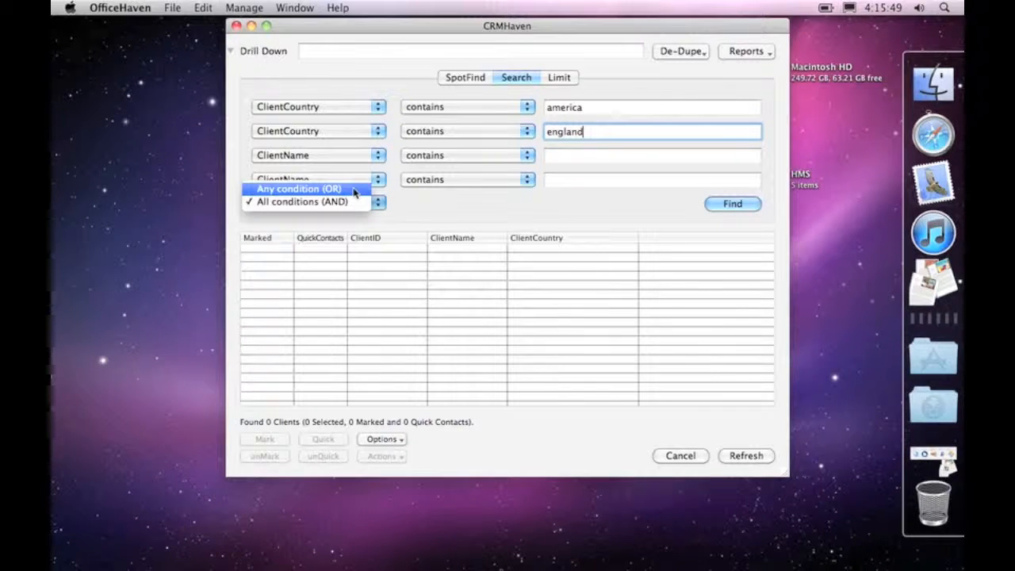
{"action": "left_click", "coordinate": [354, 191]}
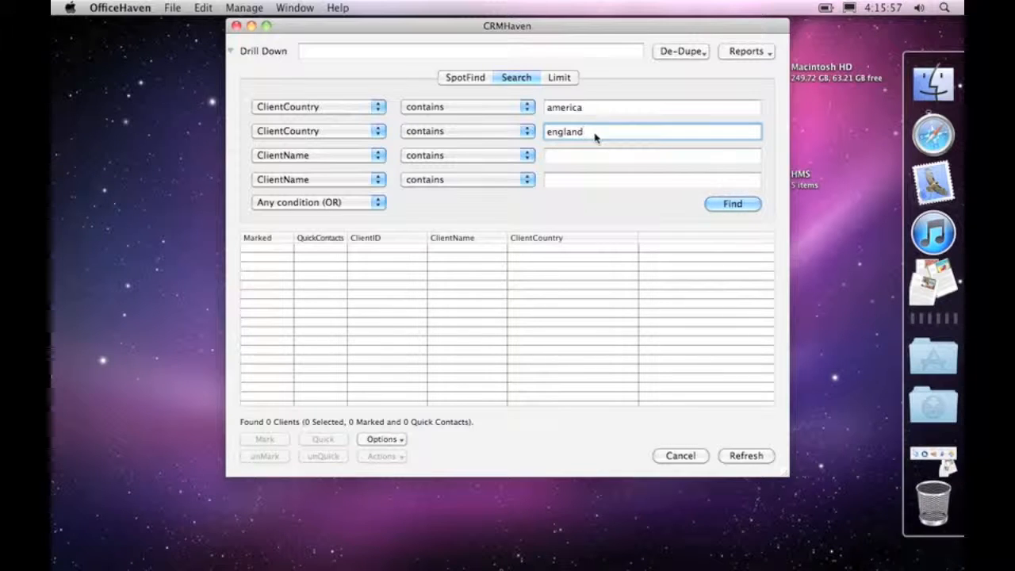
{"action": "left_click", "coordinate": [742, 205]}
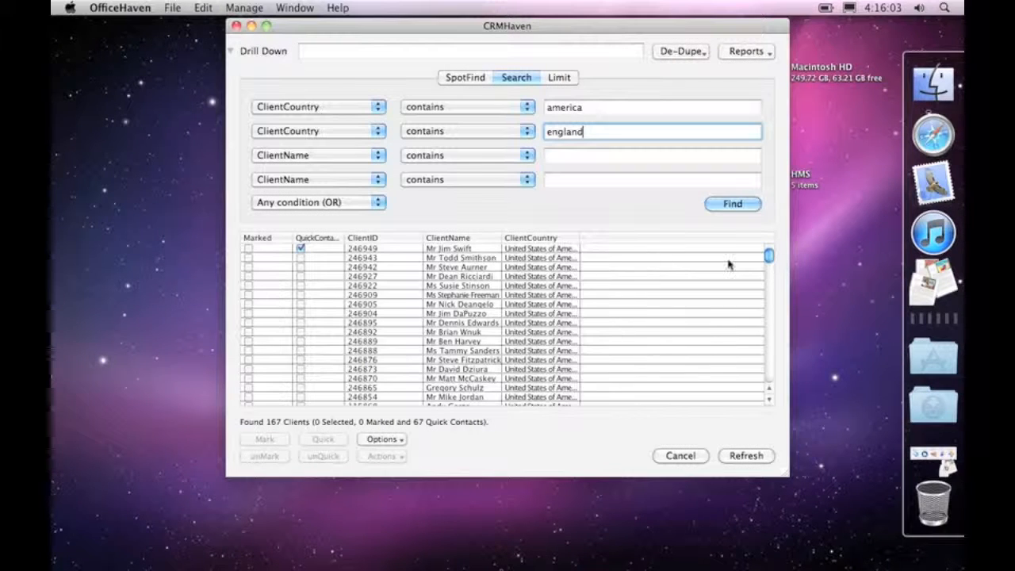
Change the america condition's operator to "doesn't contain" and set the matching rule to All conditions (AND).
{"action": "mouse_move", "coordinate": [769, 255]}
{"action": "left_mouse_down"}
{"action": "mouse_move", "coordinate": [768, 373]}
{"action": "mouse_move", "coordinate": [767, 254]}
{"action": "left_mouse_up"}
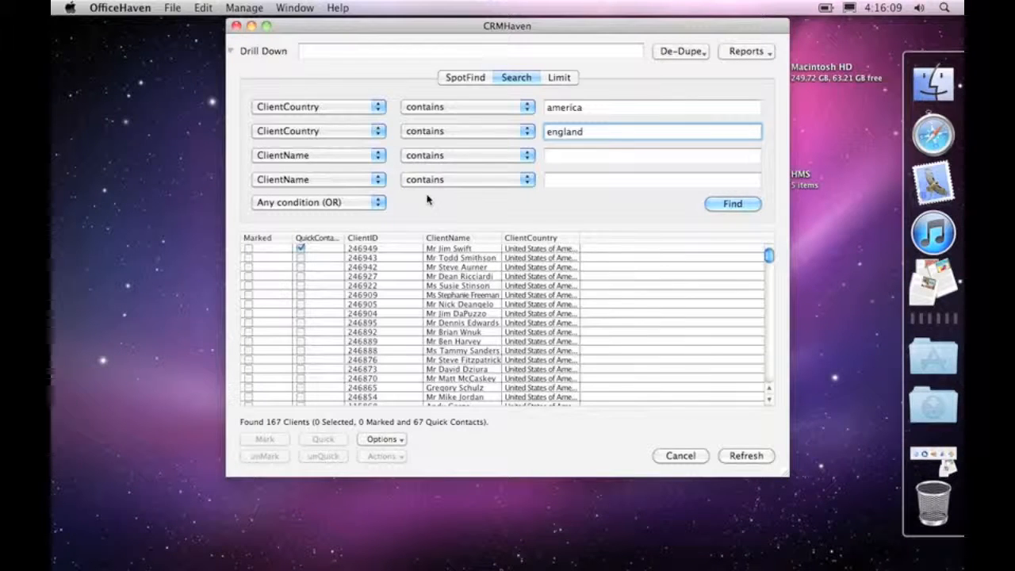
{"action": "left_click", "coordinate": [458, 107]}
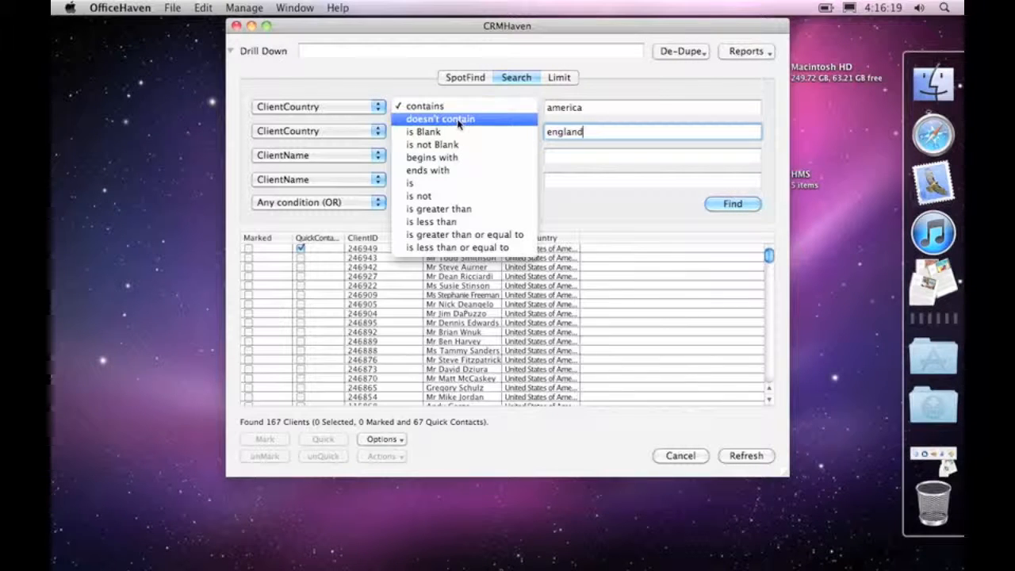
{"action": "left_click", "coordinate": [458, 120]}
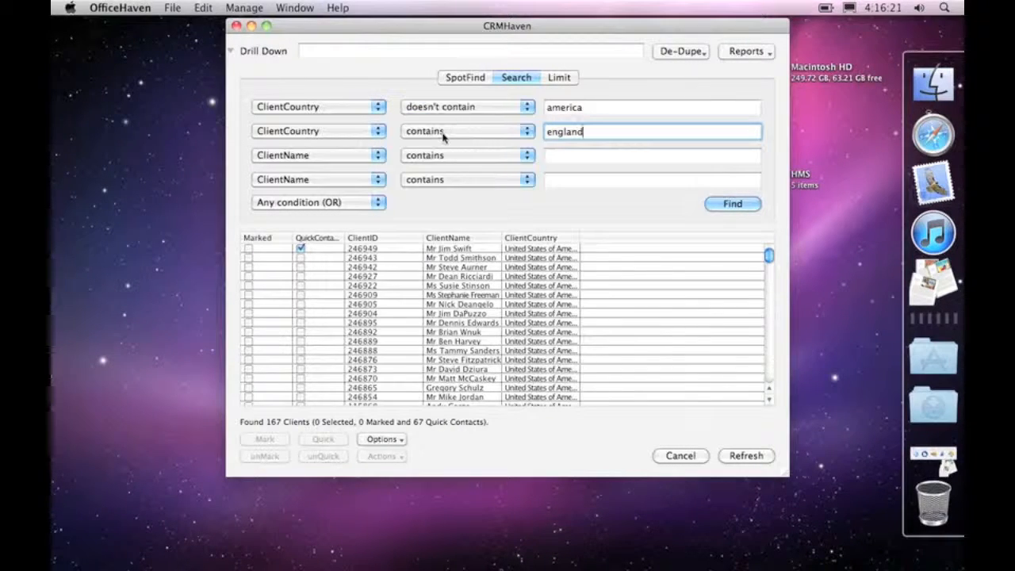
{"action": "left_click", "coordinate": [349, 204]}
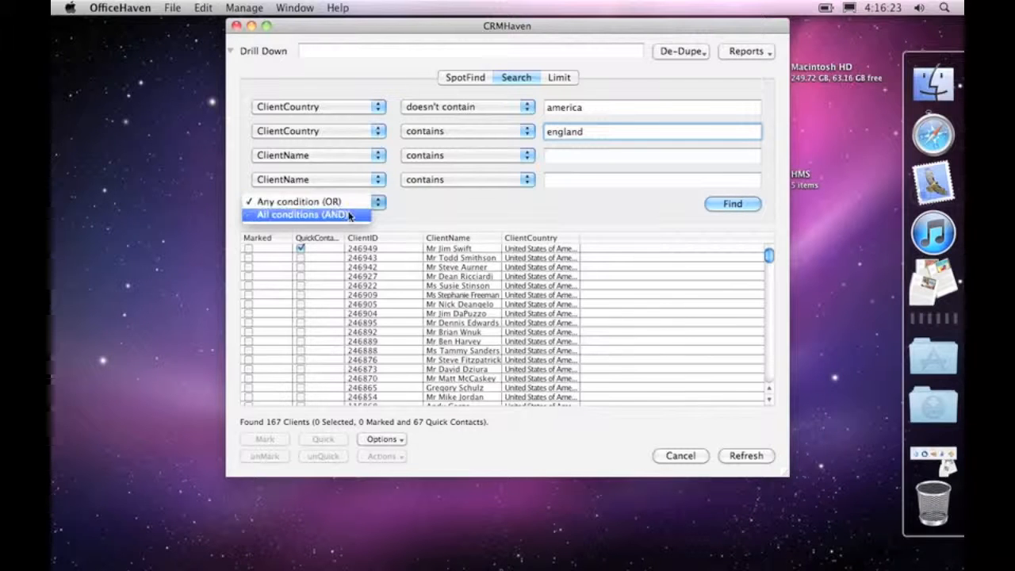
{"action": "left_click", "coordinate": [349, 216]}
Switch the england condition to "doesn't contain", run the search, and widen the ClientCountry column in the results.
{"action": "left_click", "coordinate": [454, 130]}
{"action": "left_click", "coordinate": [476, 145]}
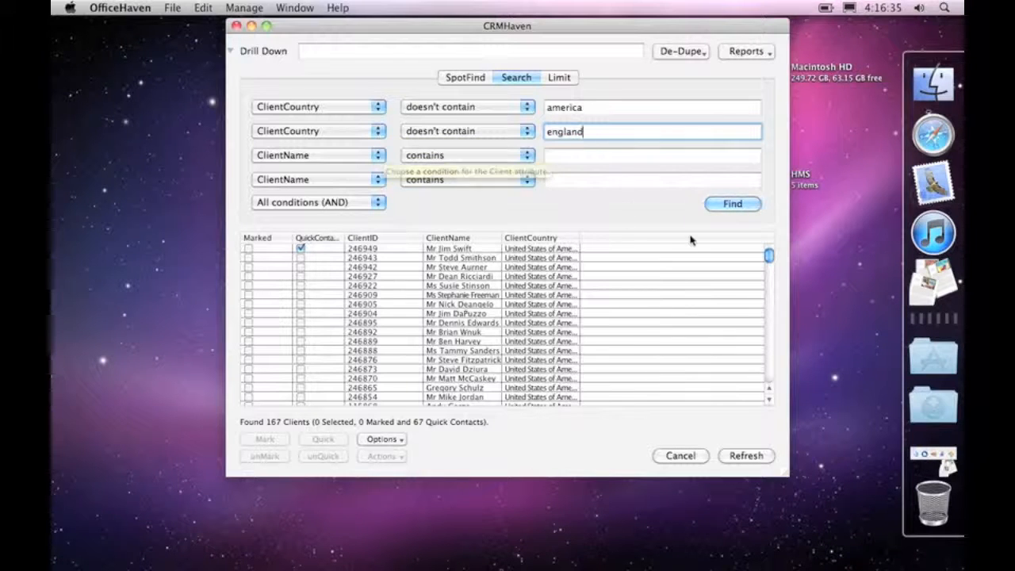
{"action": "left_click", "coordinate": [731, 204]}
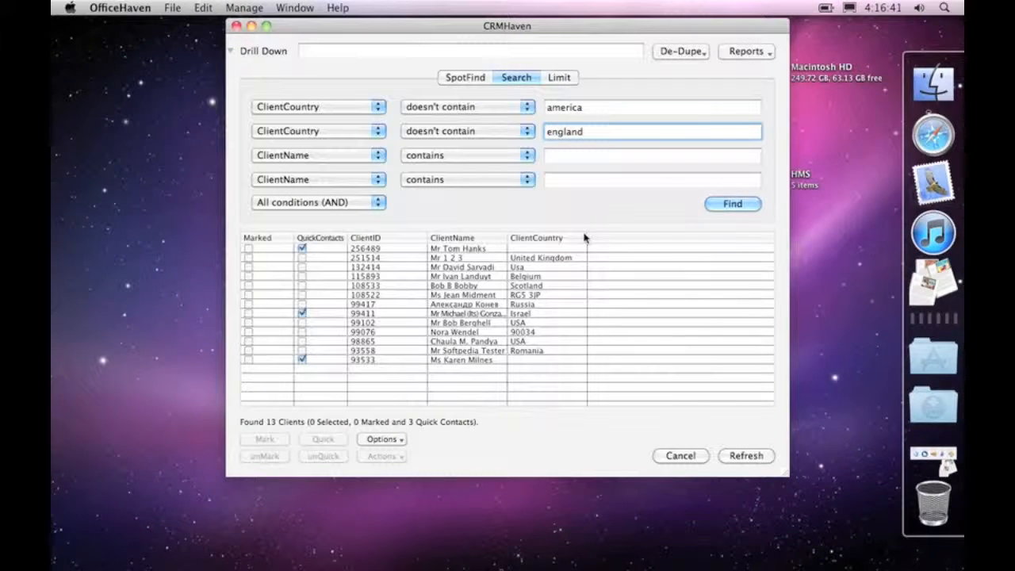
{"action": "left_click_drag", "start_coordinate": [589, 242], "coordinate": [610, 242]}
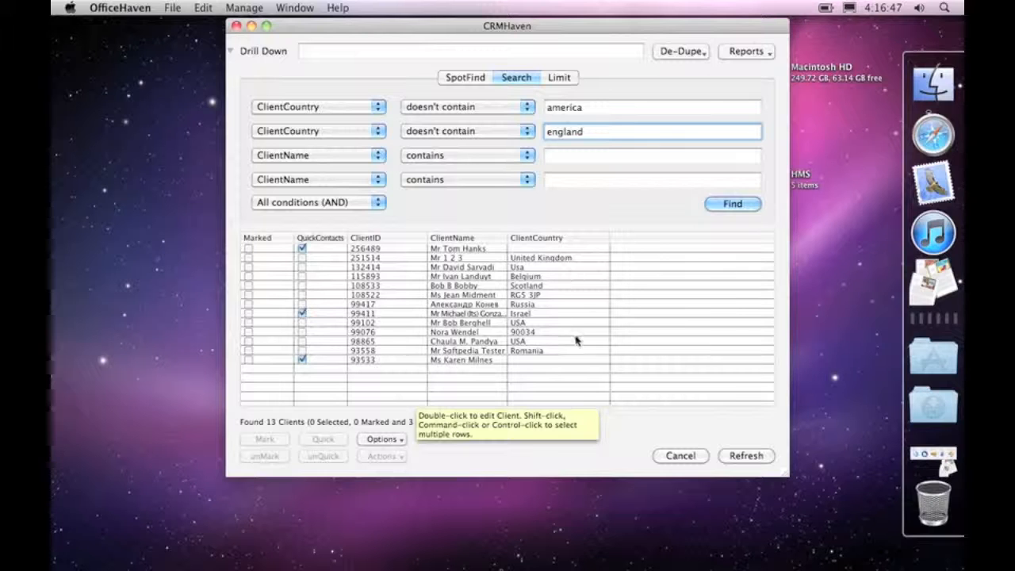
Inspect the RG5 3JP and Scotland rows in the results and view the Limit options before returning to the search conditions.
{"action": "left_click", "coordinate": [544, 295]}
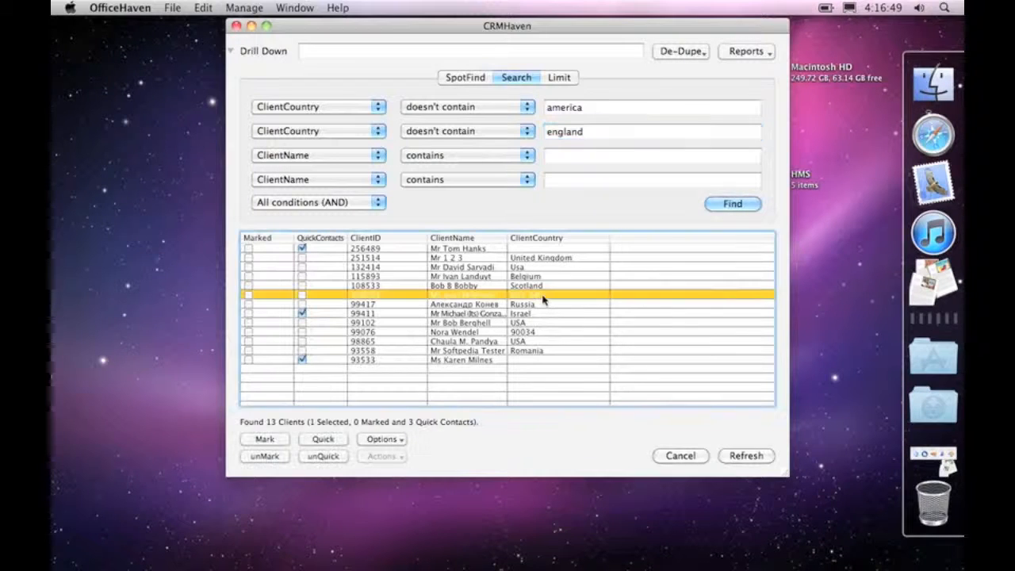
{"action": "left_click", "coordinate": [574, 285]}
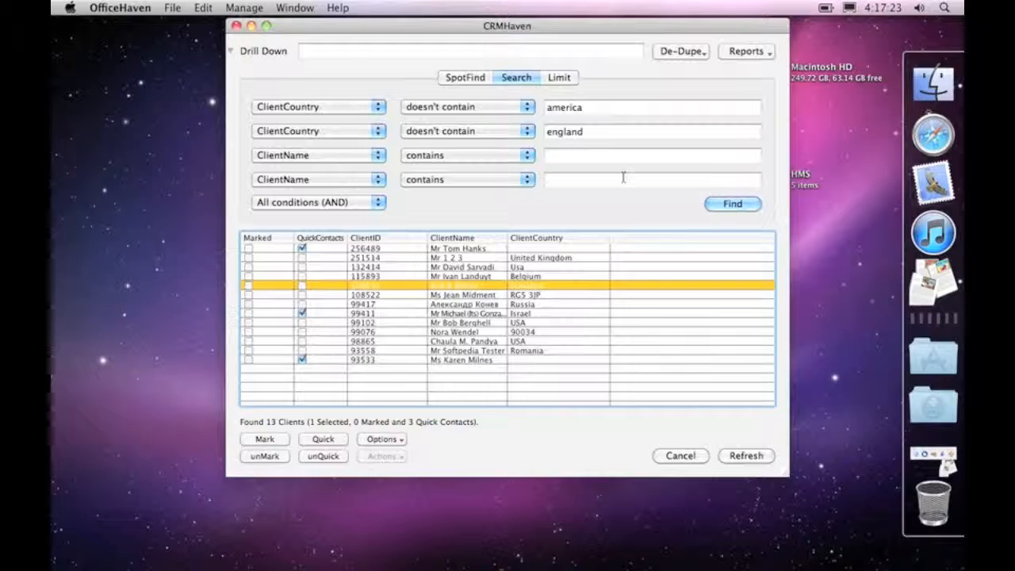
{"action": "left_click", "coordinate": [562, 77]}
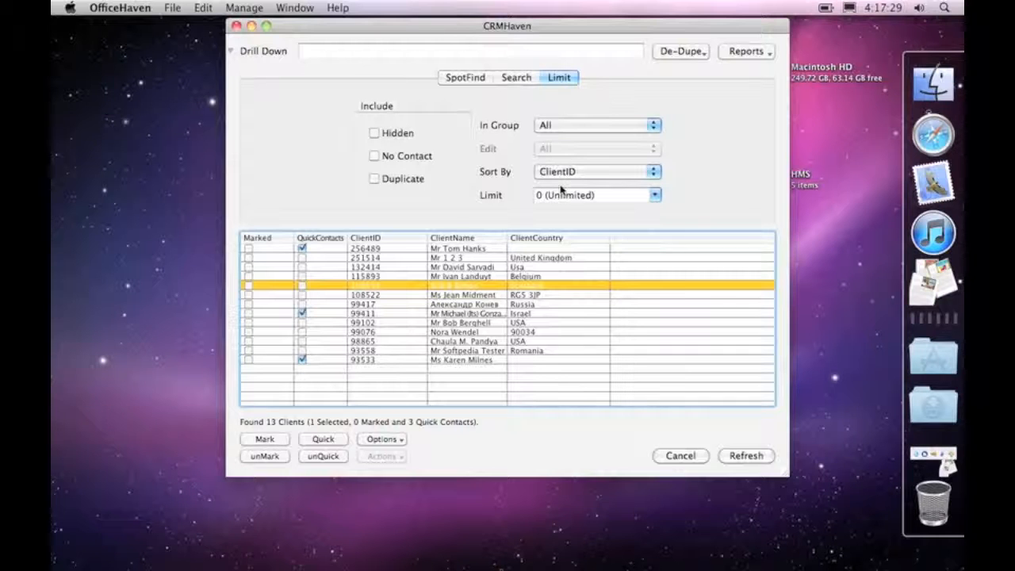
{"action": "left_click", "coordinate": [505, 78]}
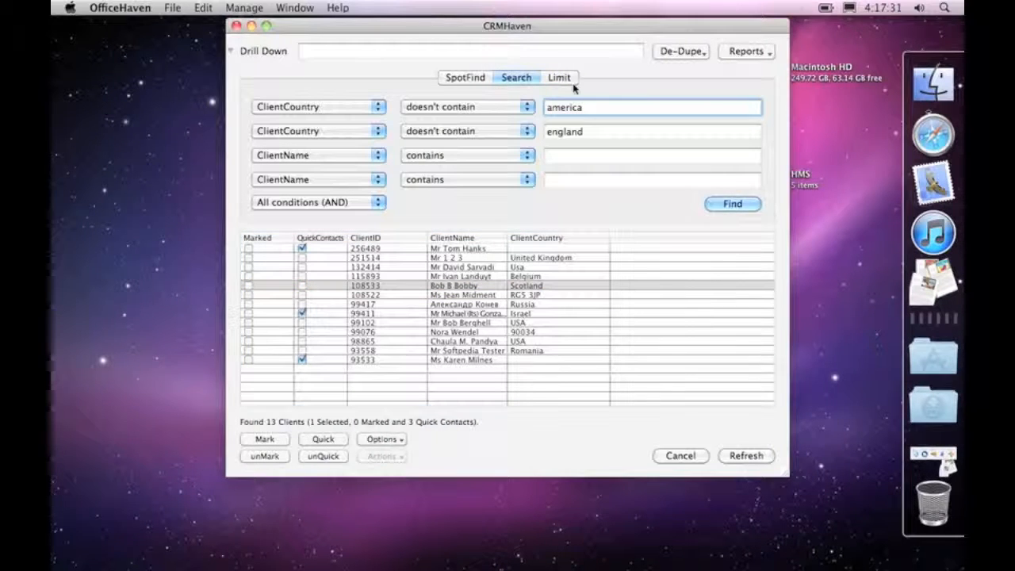